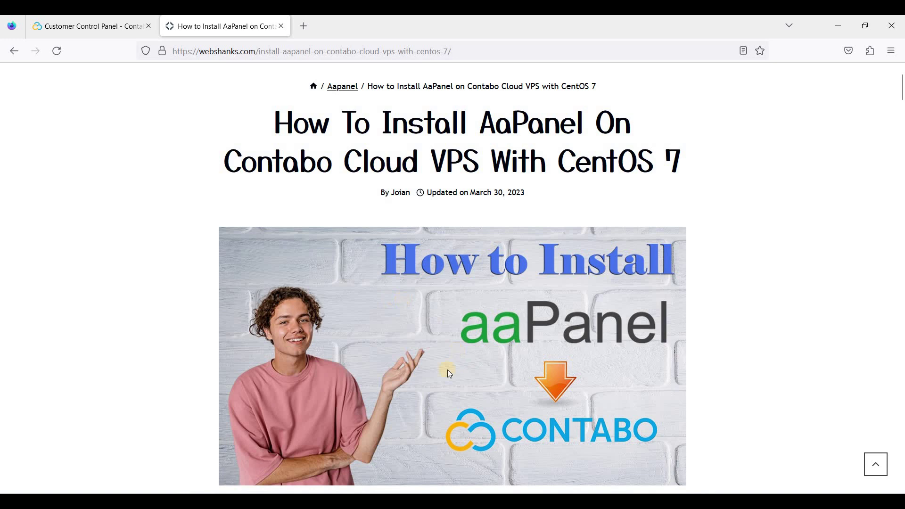
pyautogui.click(67, 25)
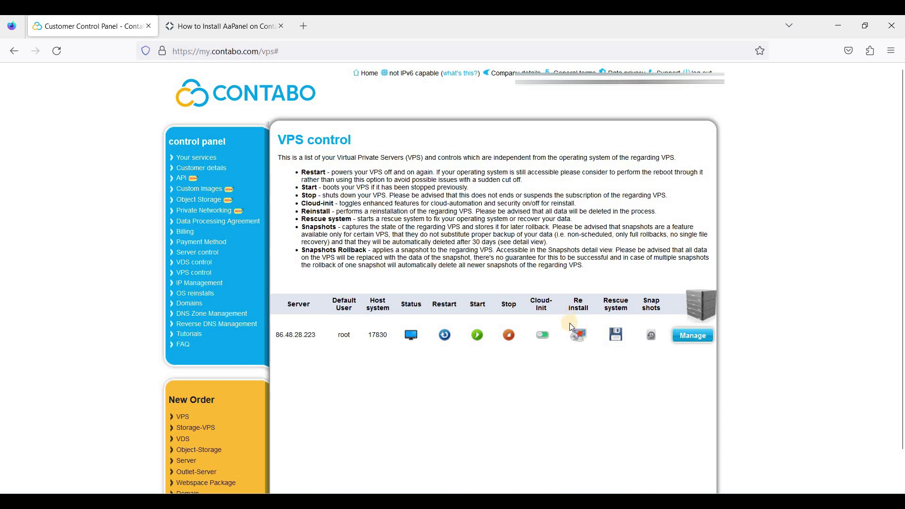
pyautogui.click(244, 29)
pyautogui.doubleClick(651, 165)
pyautogui.click(512, 172)
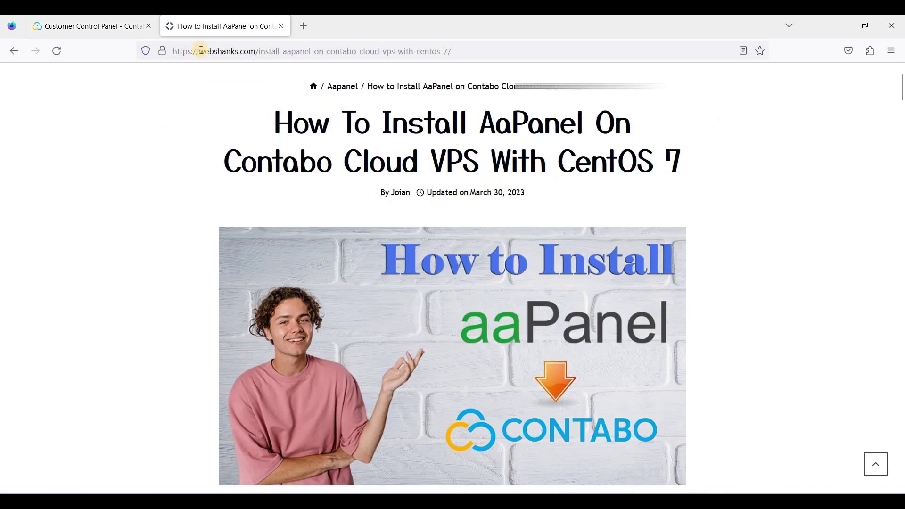
# Step: Open the reinstallation form for the VPS in the Contabo customer panel and choose CentOS 7 as the standard image
pyautogui.click(103, 27)
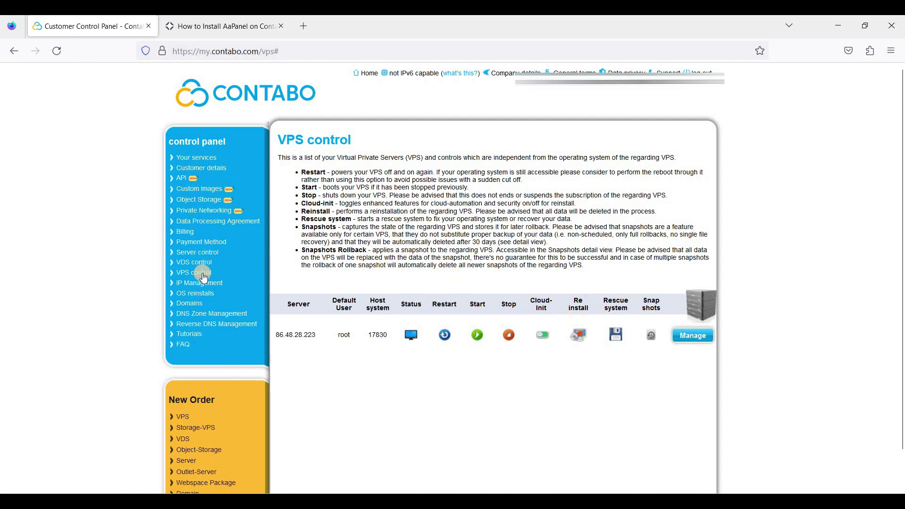
pyautogui.click(577, 335)
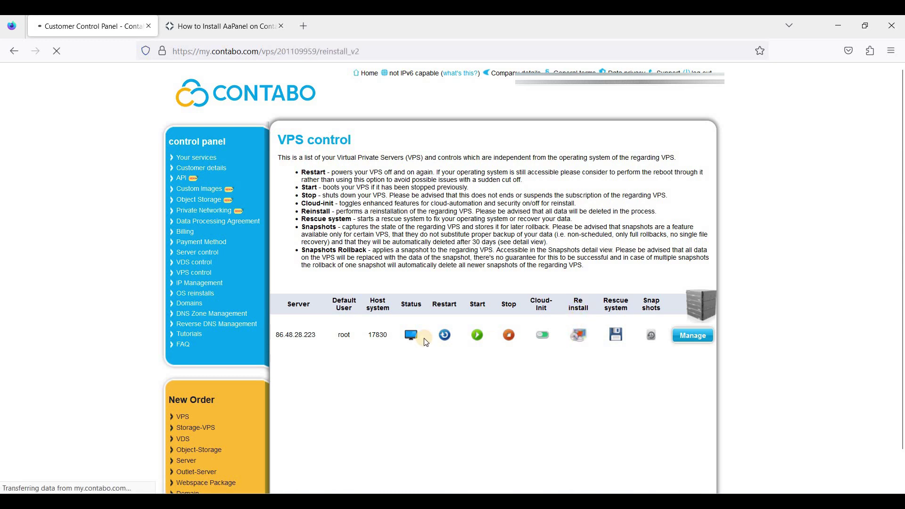
pyautogui.click(328, 232)
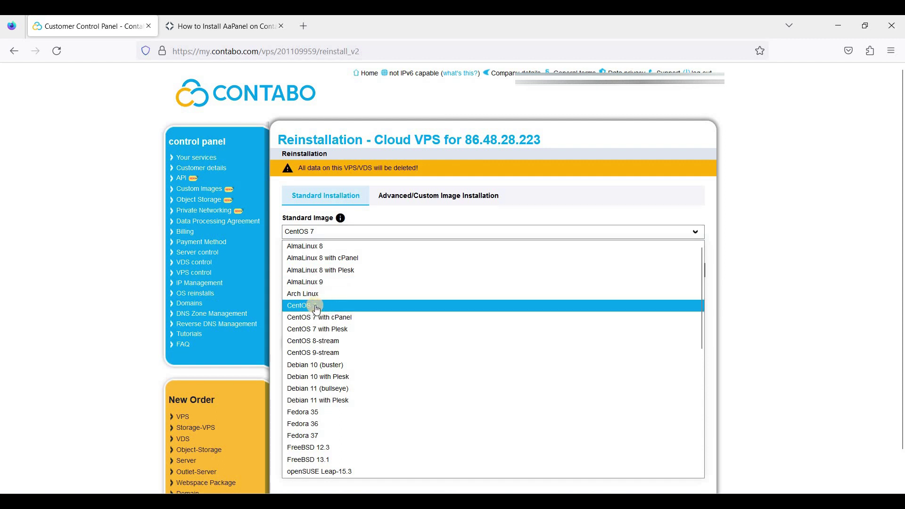
pyautogui.click(424, 305)
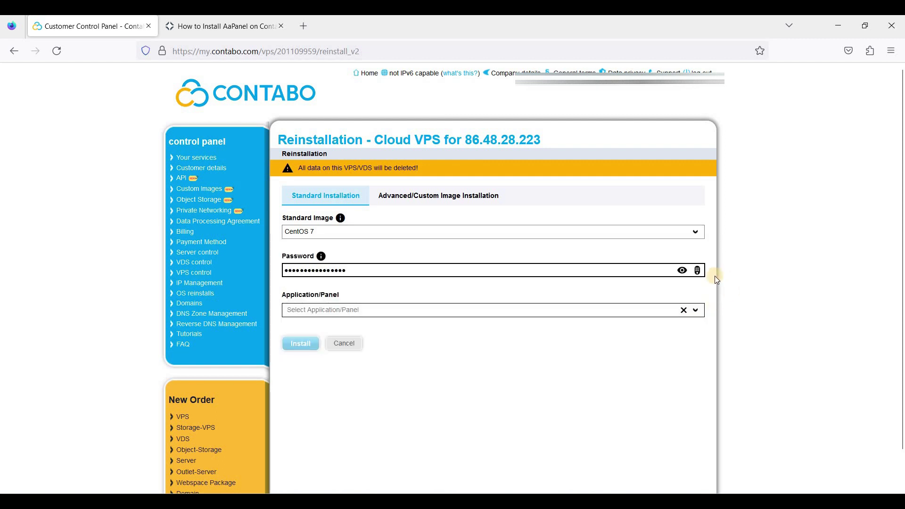
# Step: Generate a new server password for the reinstallation, reveal it and copy it to the clipboard
pyautogui.click(697, 270)
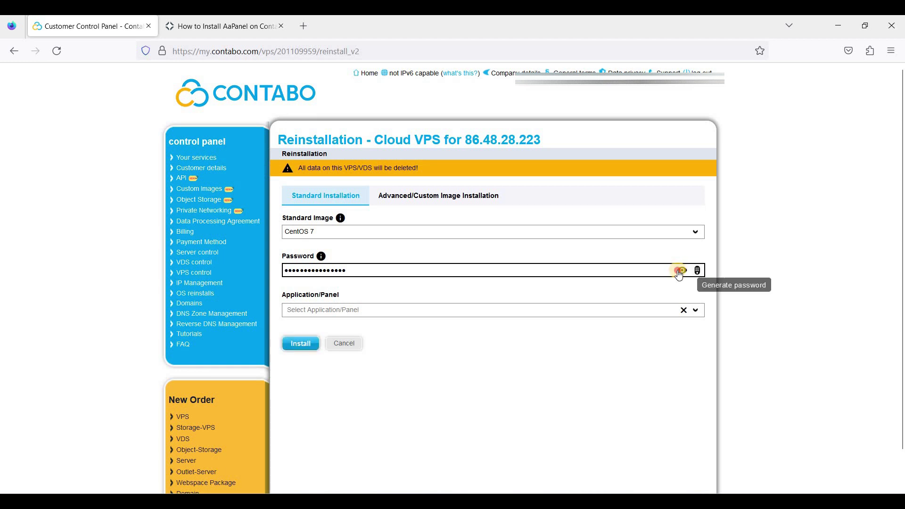
pyautogui.click(697, 271)
pyautogui.click(696, 271)
pyautogui.moveTo(292, 271); pyautogui.dragTo(356, 196)
pyautogui.rightClick(330, 272)
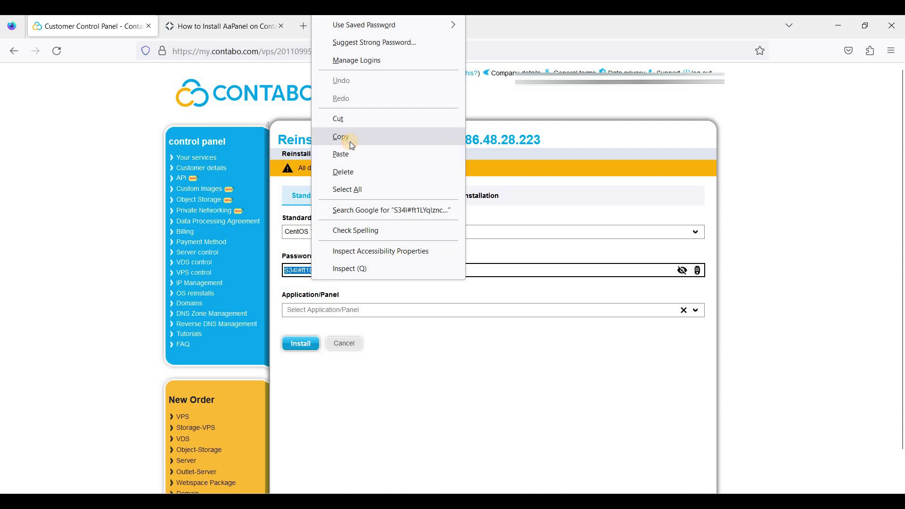
pyautogui.click(348, 136)
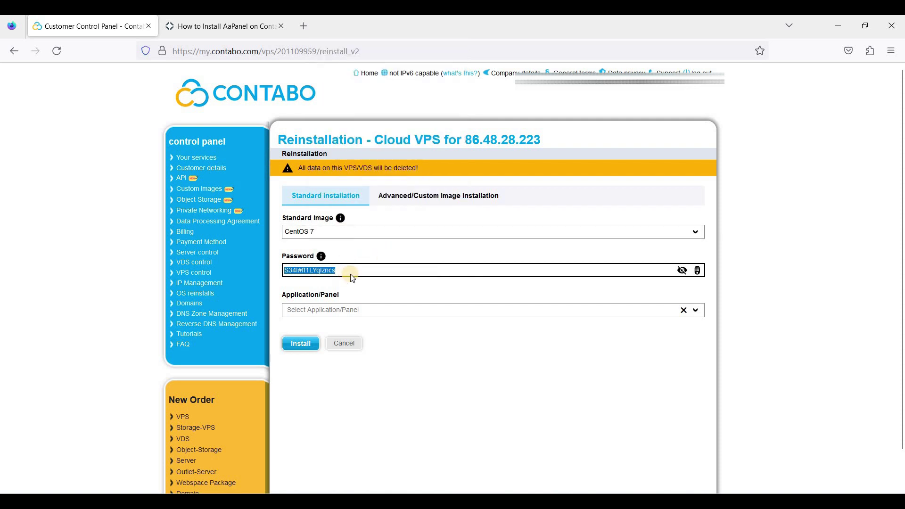
# Step: Start the CentOS 7 installation, confirm the data deletion and decline saving the login in the browser
pyautogui.click(302, 345)
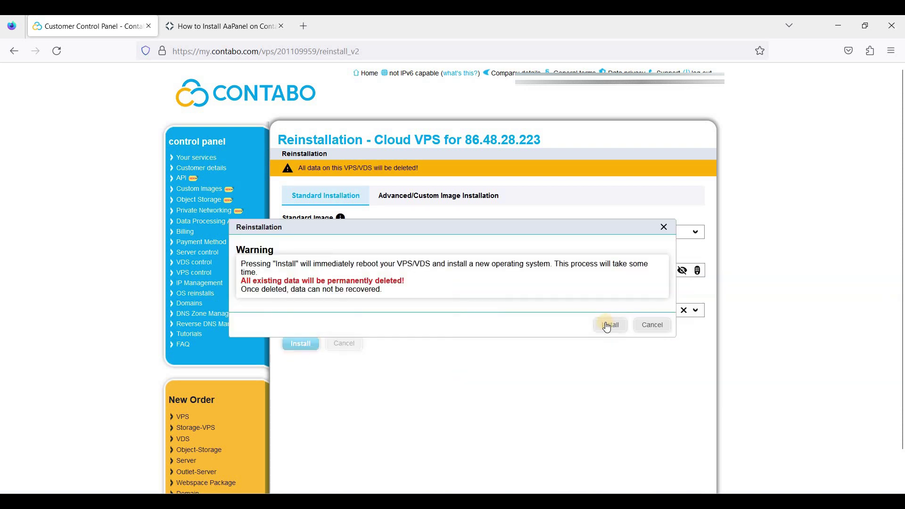
pyautogui.click(355, 376)
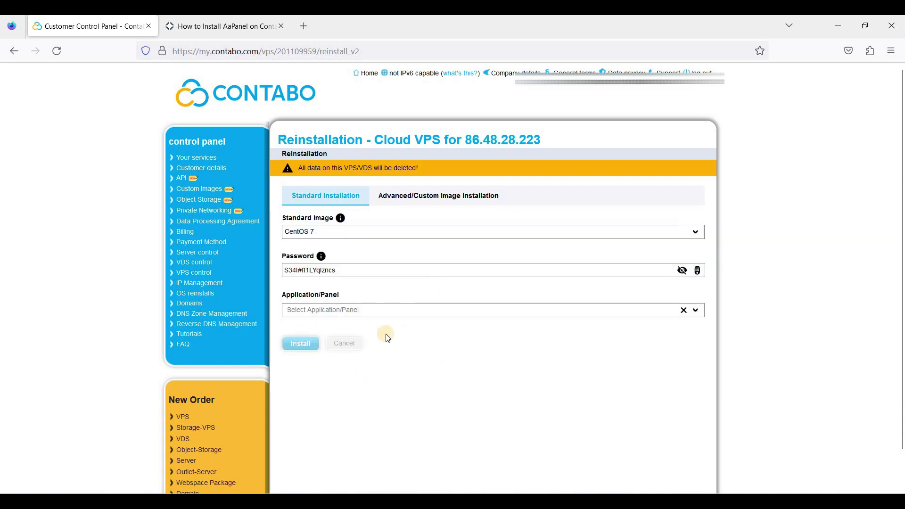
pyautogui.click(452, 313)
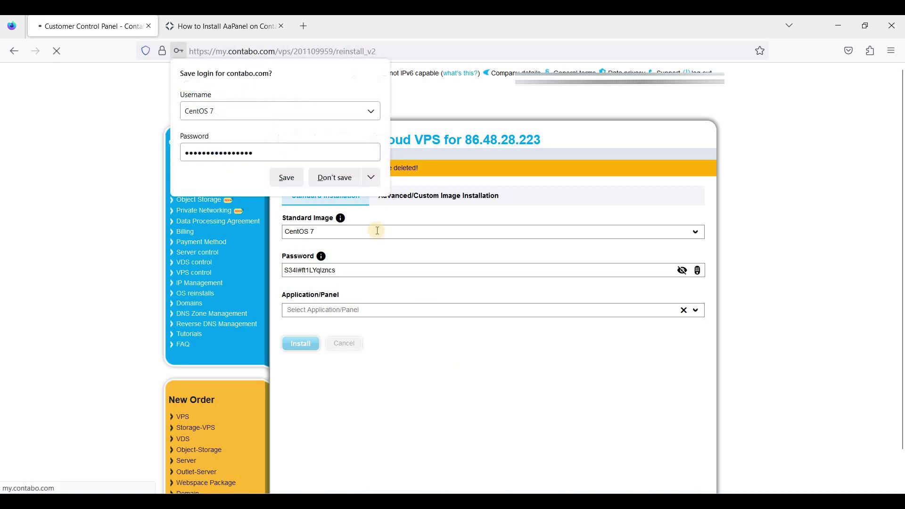
pyautogui.click(334, 177)
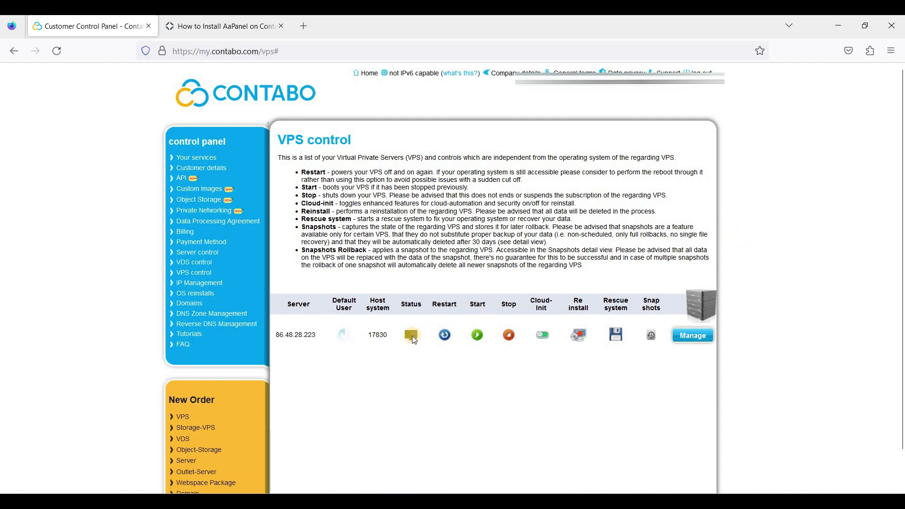
pyautogui.moveTo(411, 335)
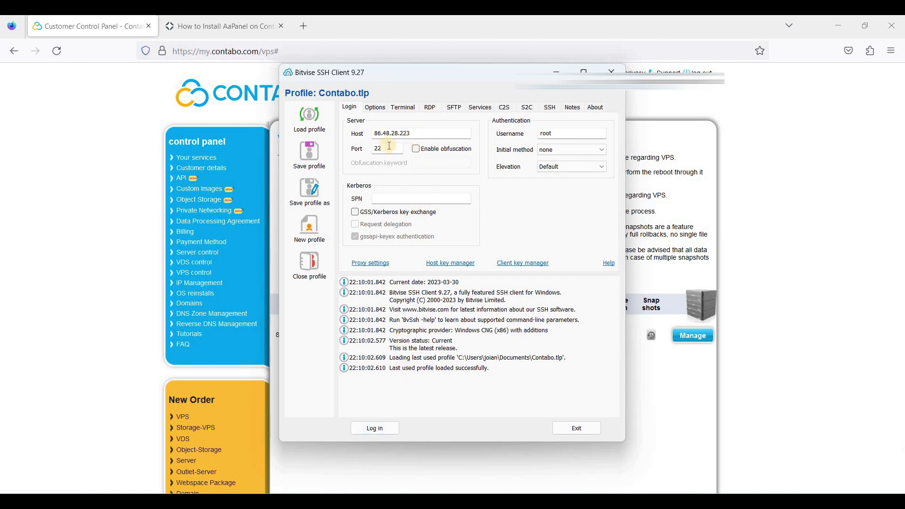
# Step: Switch to Bitvise SSH Client and log in to the VPS as root on port 22 with the copied server password
pyautogui.click(374, 428)
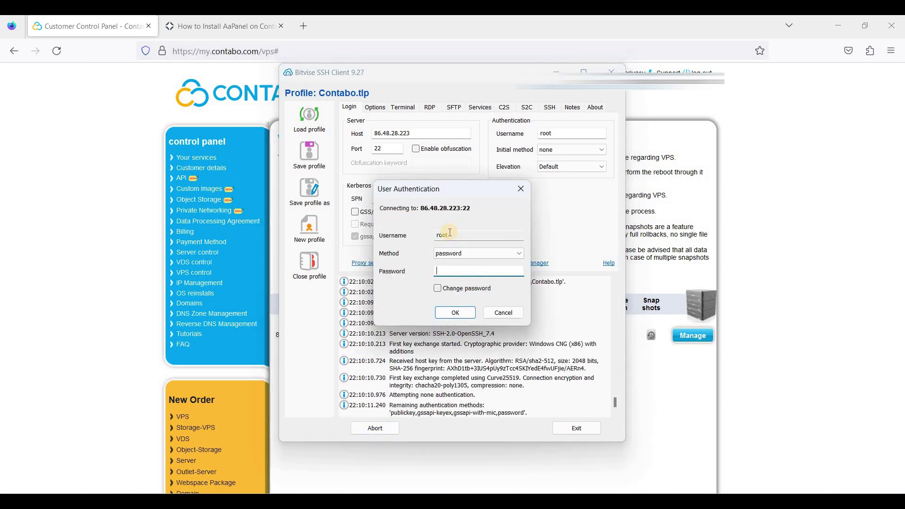
pyautogui.hotkey('ctrl', 'v')
pyautogui.click(465, 318)
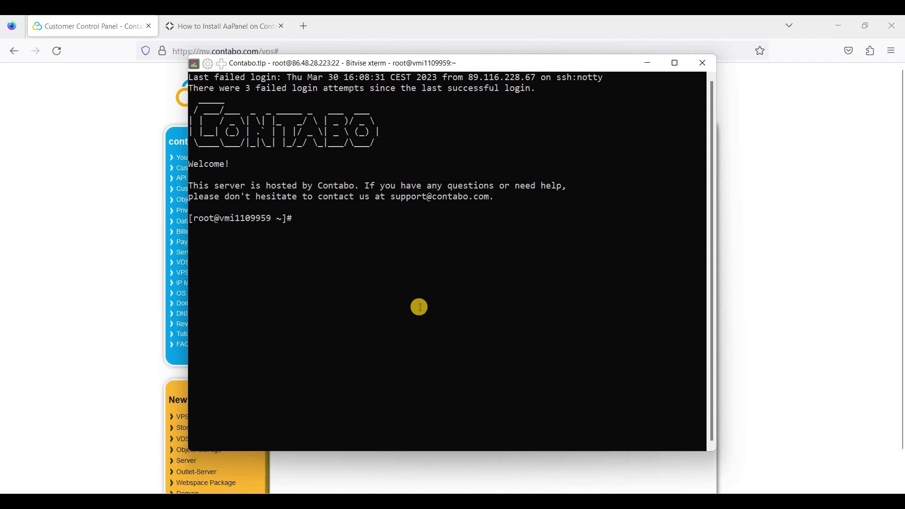
# Step: Update the CentOS packages on the server by running yum update in the terminal
pyautogui.write('yum upda')
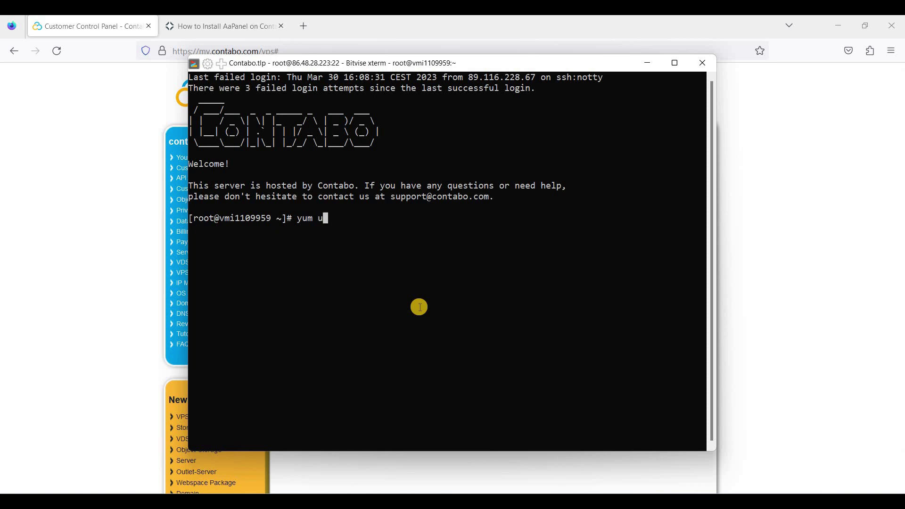
pyautogui.write('te')
pyautogui.press('Return')
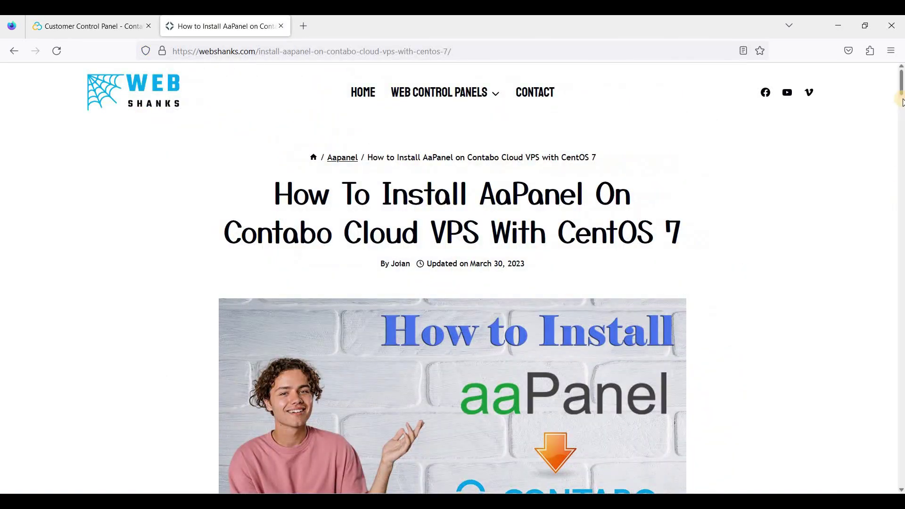
# Step: Find the aaPanel installation command for CentOS in the webshanks.com tutorial and copy it
pyautogui.scroll(-20, 901, 124)
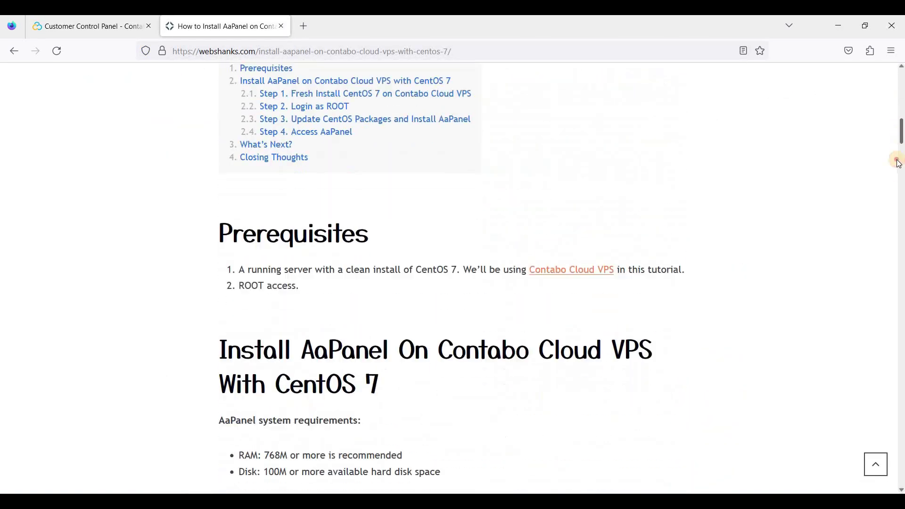
pyautogui.scroll(-20, 890, 203)
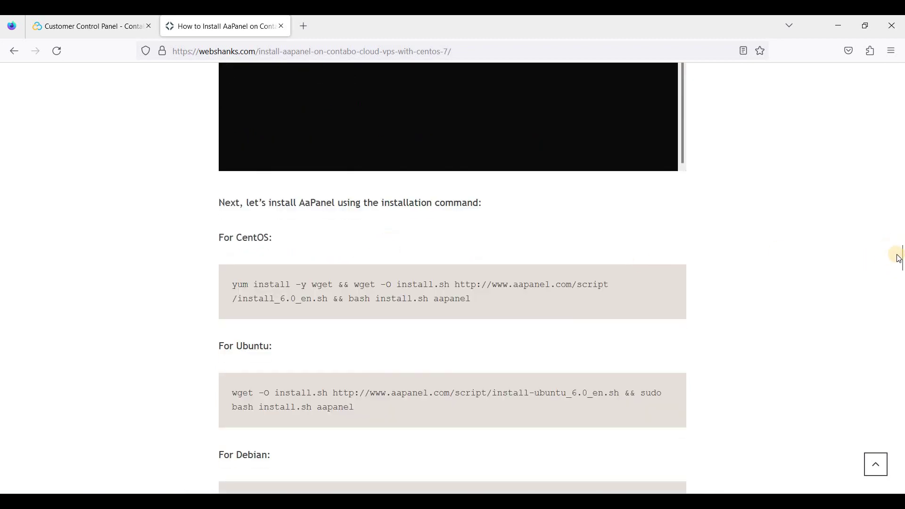
pyautogui.scroll(-2, 901, 259)
pyautogui.scroll(-2, 901, 267)
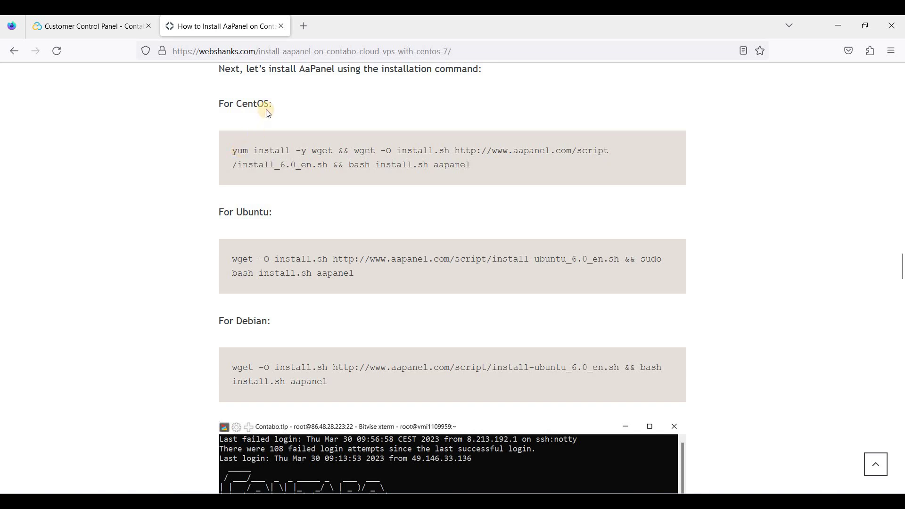
pyautogui.moveTo(231, 151); pyautogui.dragTo(475, 175)
pyautogui.rightClick(451, 165)
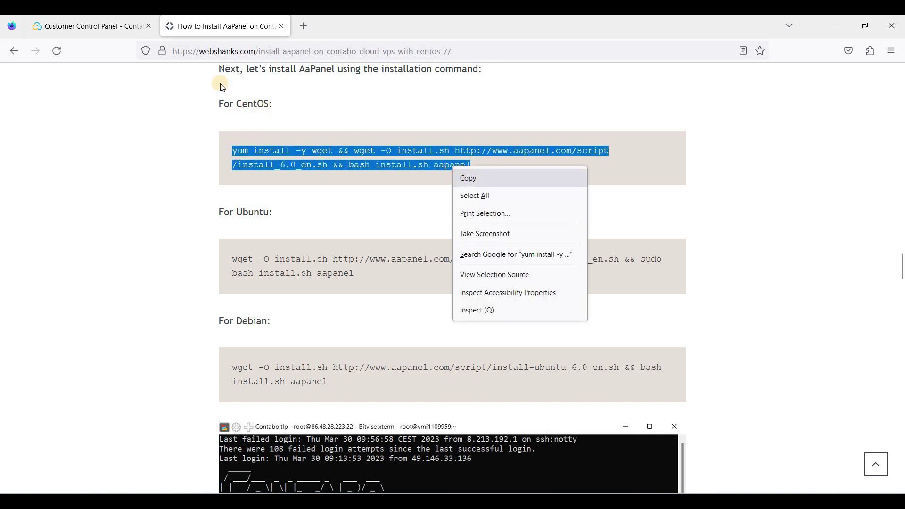
pyautogui.click(463, 176)
# Step: Run the copied aaPanel install command in the SSH terminal, answering y for the /www directory and yes for panel SSL
pyautogui.hotkey('alt', 'Tab')
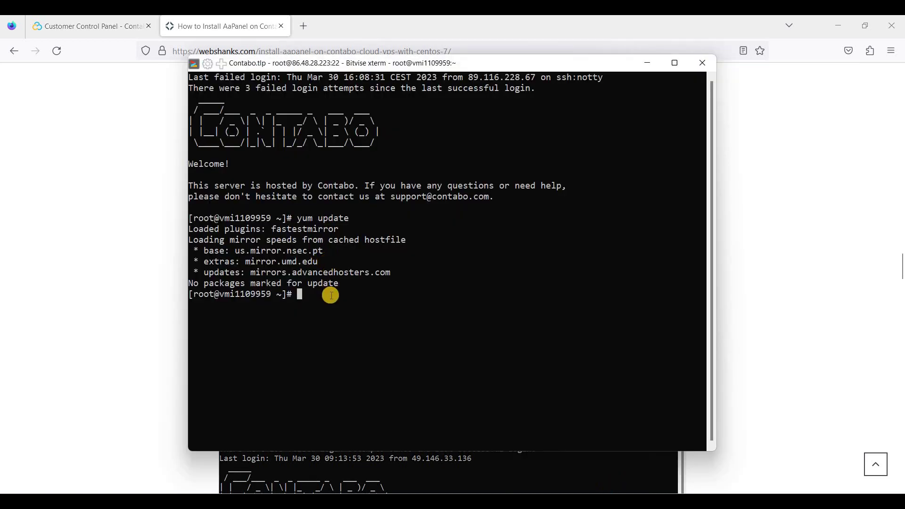
pyautogui.rightClick(387, 326)
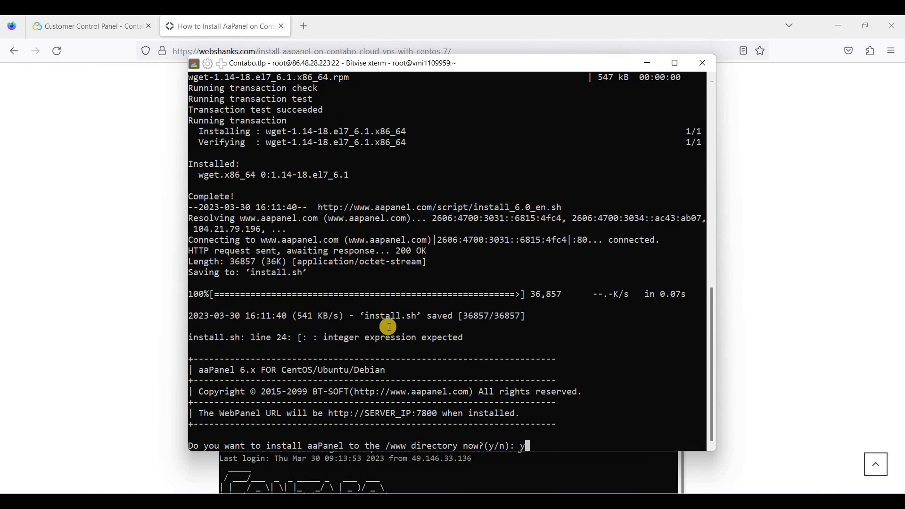
pyautogui.press('Return')
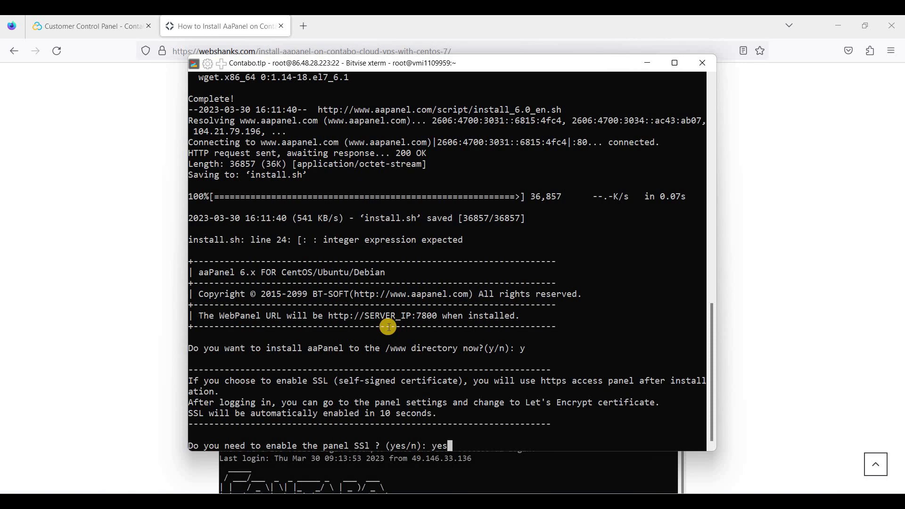
pyautogui.press('Return')
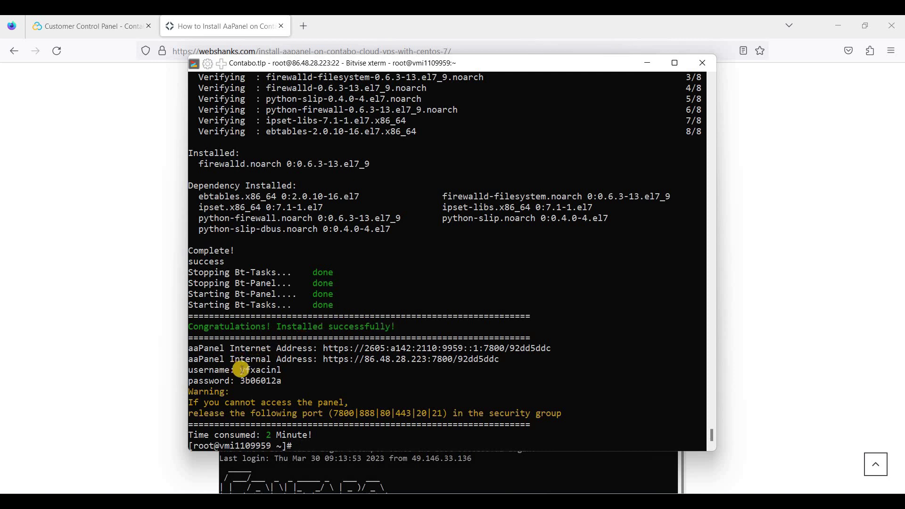
# Step: Copy the aaPanel internal address from the terminal, open it in a new browser tab and proceed past the security warning
pyautogui.moveTo(281, 370); pyautogui.dragTo(239, 380)
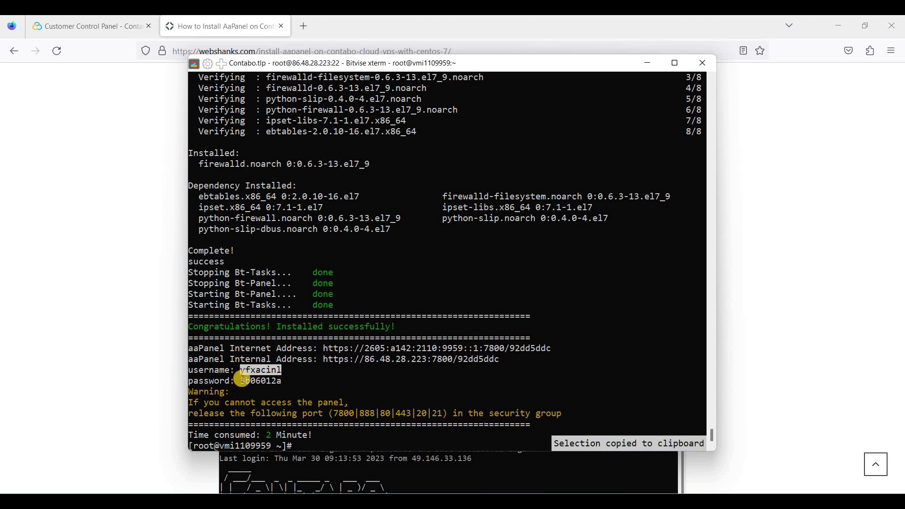
pyautogui.click(275, 377)
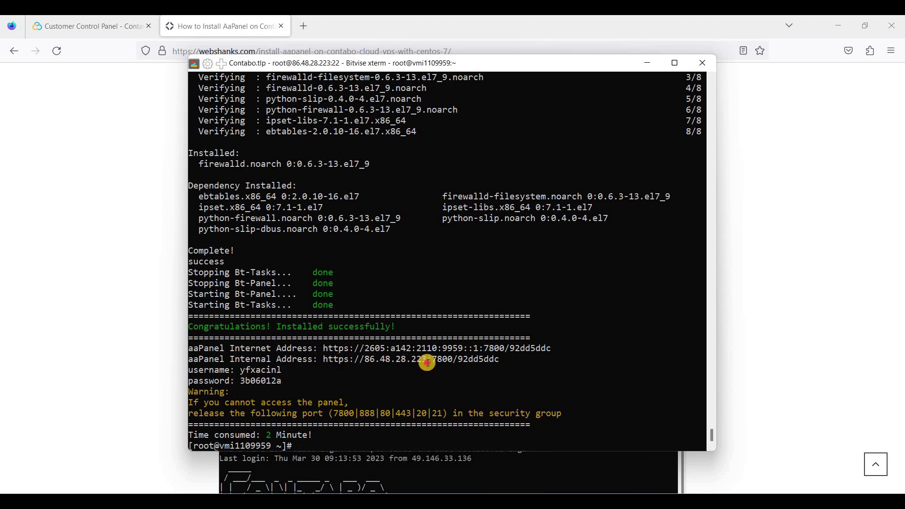
pyautogui.moveTo(318, 359); pyautogui.dragTo(498, 360)
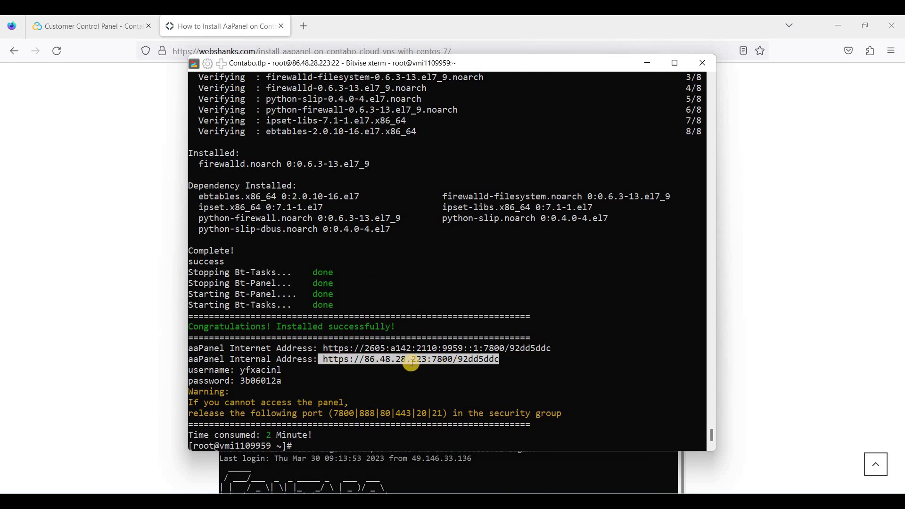
pyautogui.click(304, 30)
pyautogui.rightClick(307, 51)
pyautogui.click(314, 157)
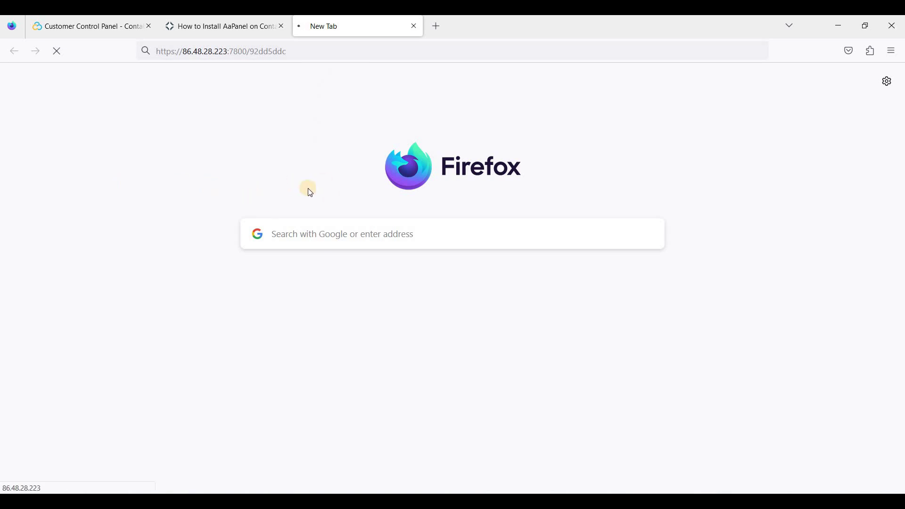
pyautogui.click(656, 366)
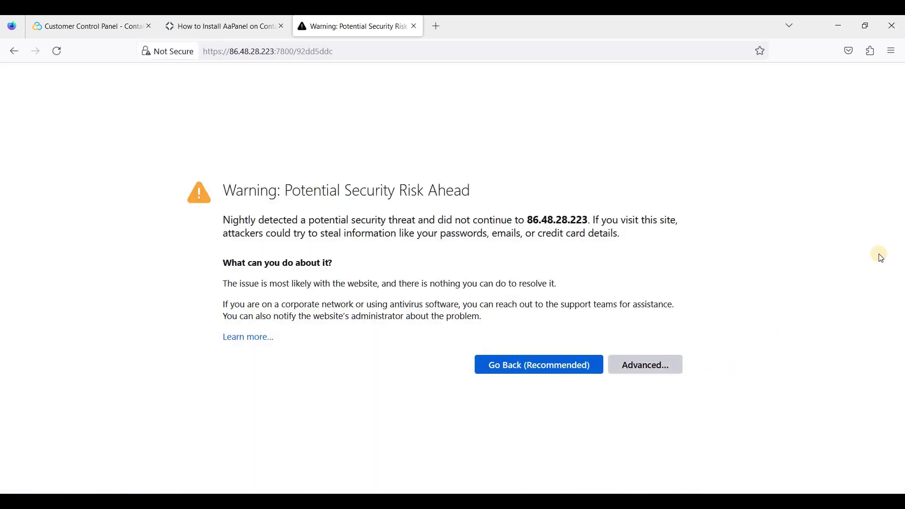
pyautogui.scroll(-3, 603, 396)
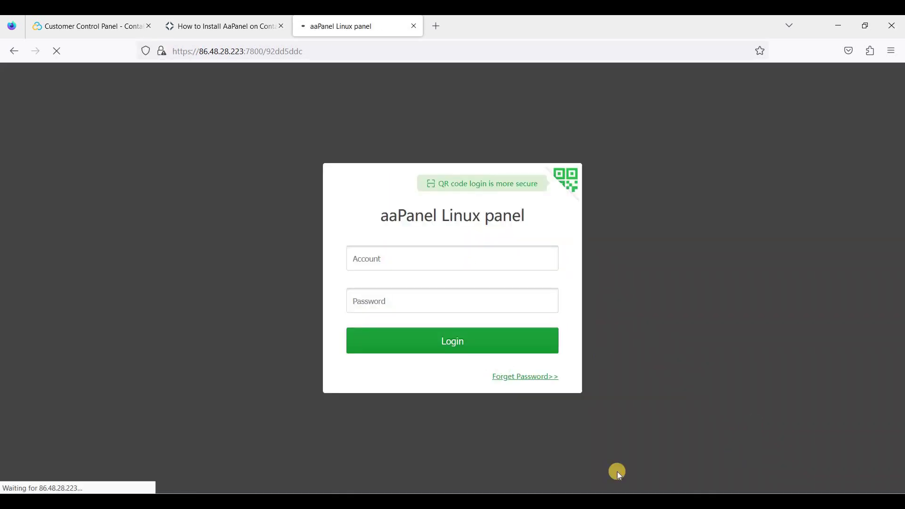
# Step: Copy the generated aaPanel username from the terminal and paste it into the login page's Account field
pyautogui.hotkey('alt', 'Tab')
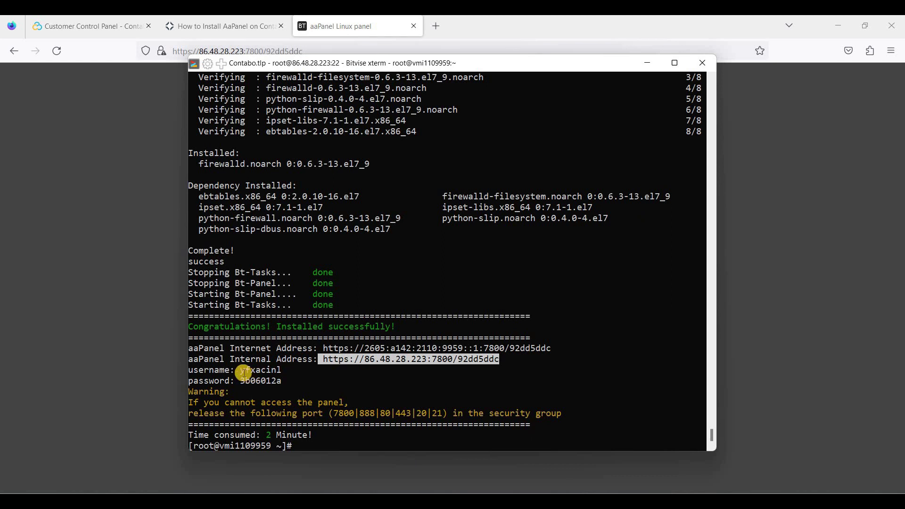
pyautogui.doubleClick(258, 370)
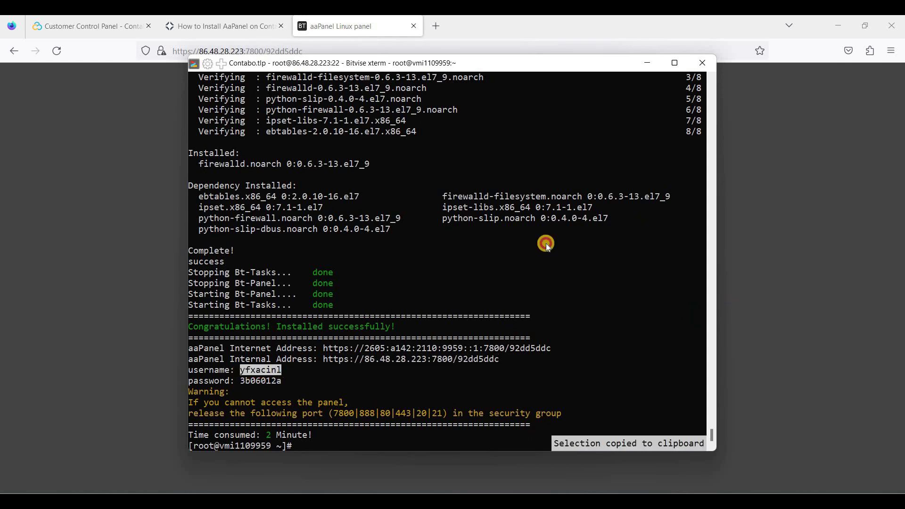
pyautogui.hotkey('alt', 'Tab')
pyautogui.rightClick(404, 261)
pyautogui.click(434, 370)
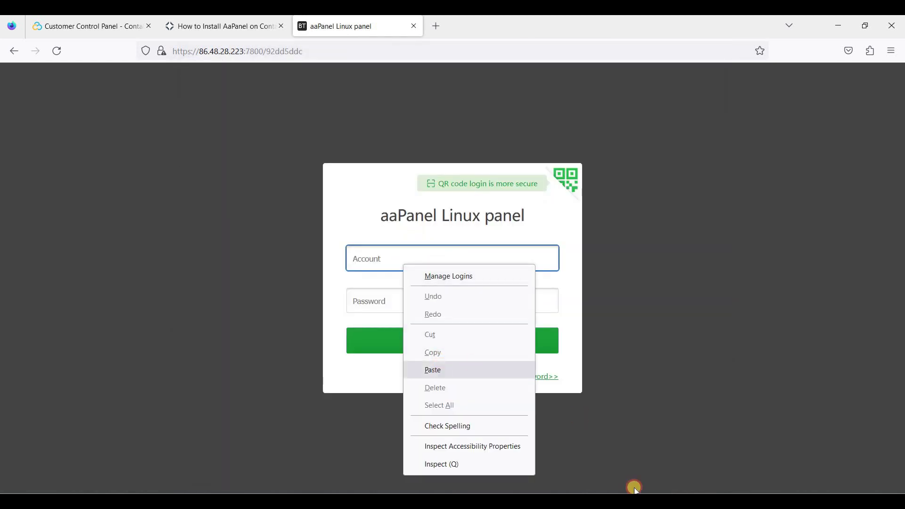
# Step: Copy the generated aaPanel password from the terminal into the login page's Password field, log in and decline saving the login
pyautogui.hotkey('alt', 'Tab')
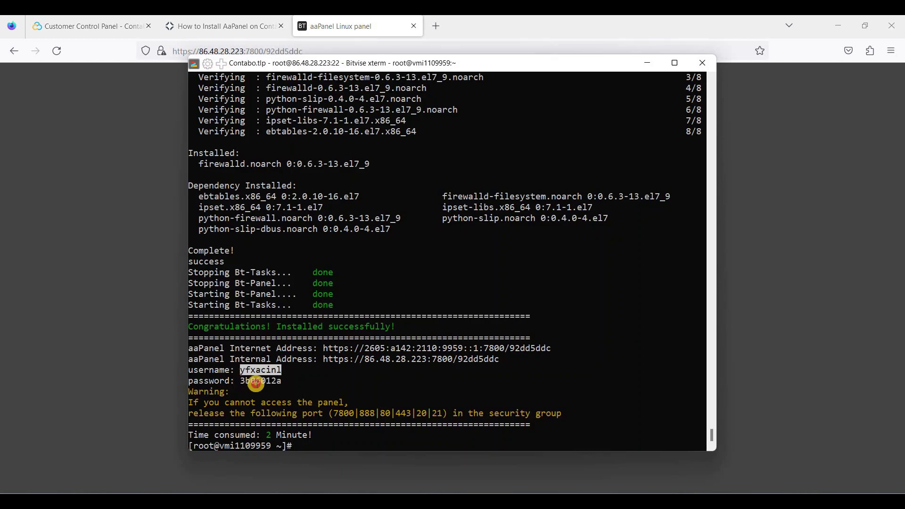
pyautogui.doubleClick(276, 381)
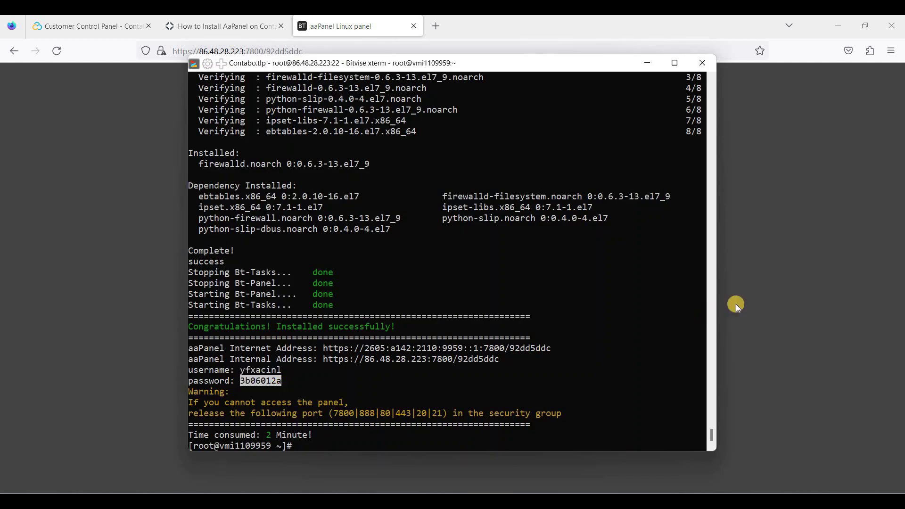
pyautogui.hotkey('alt', 'Tab')
pyautogui.rightClick(501, 295)
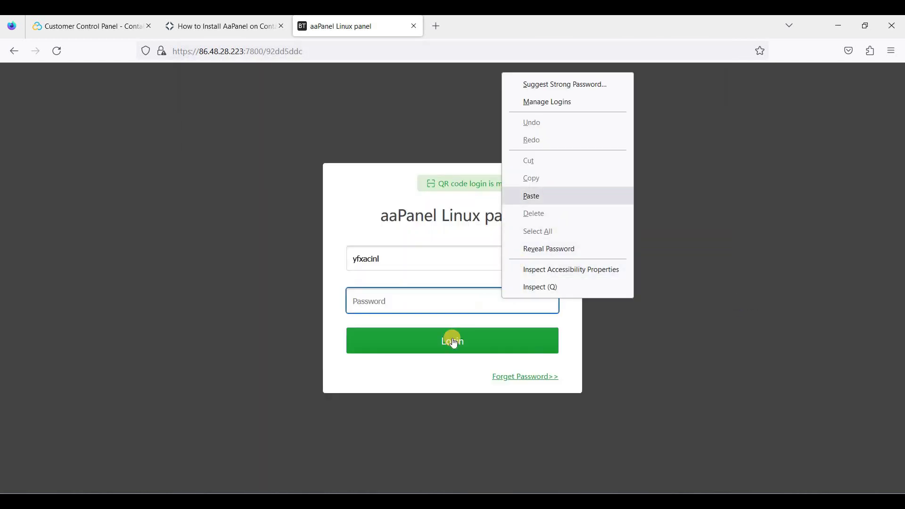
pyautogui.click(546, 192)
pyautogui.press('Return')
pyautogui.click(336, 200)
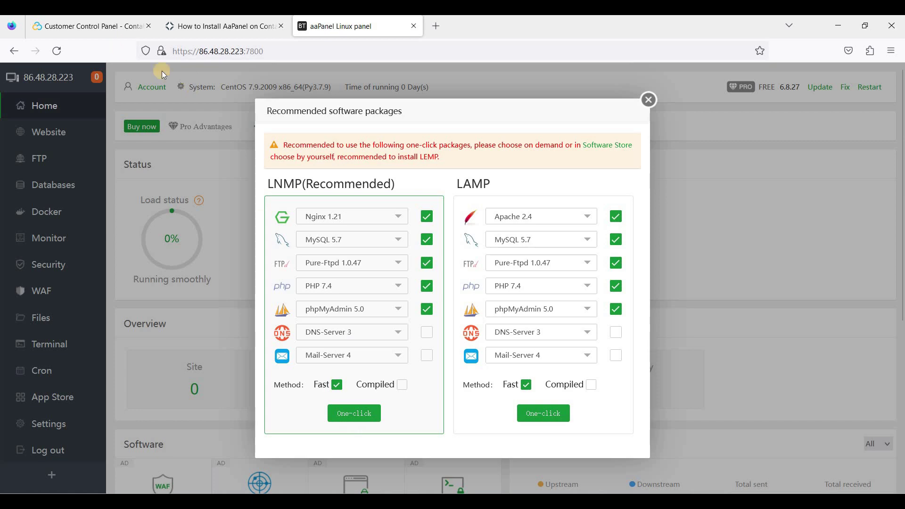
pyautogui.click(76, 29)
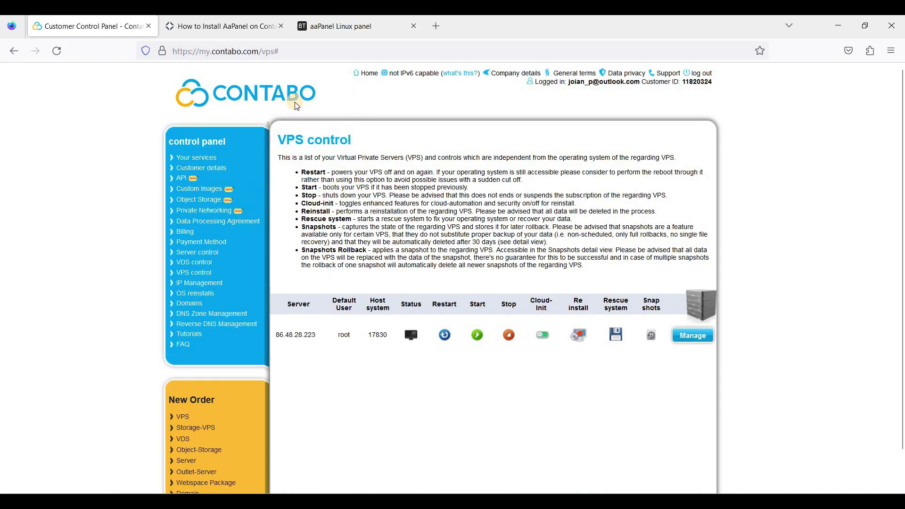
pyautogui.click(369, 29)
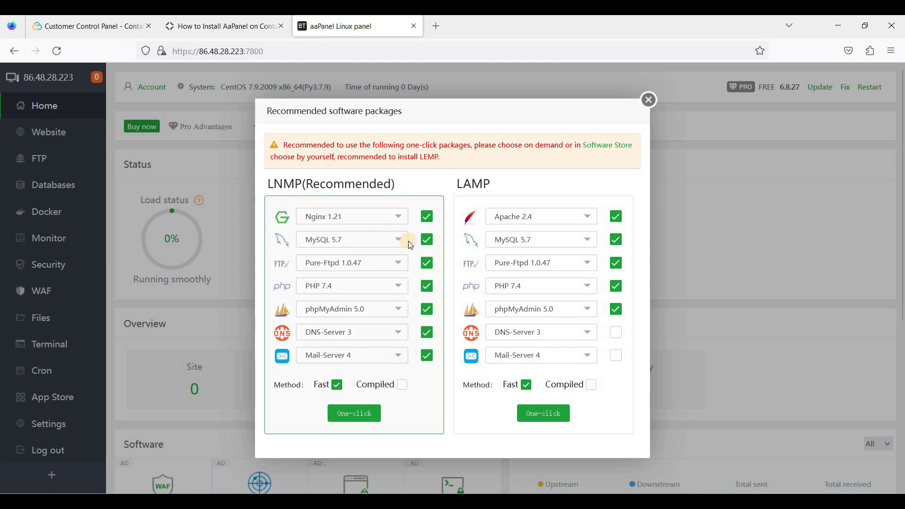
# Step: In the recommended LNMP package, keep Nginx 1.21 and choose MySQL 8.0 and PHP 8.0
pyautogui.click(384, 222)
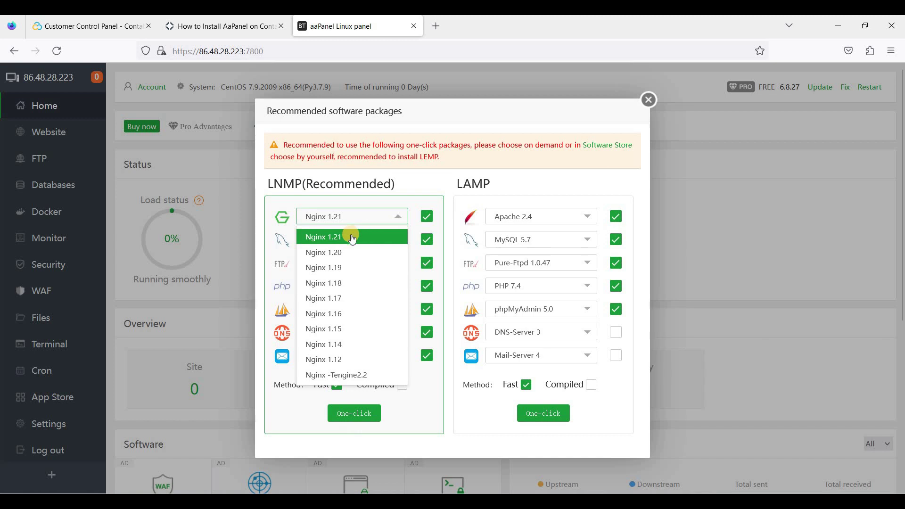
pyautogui.click(368, 243)
pyautogui.click(367, 242)
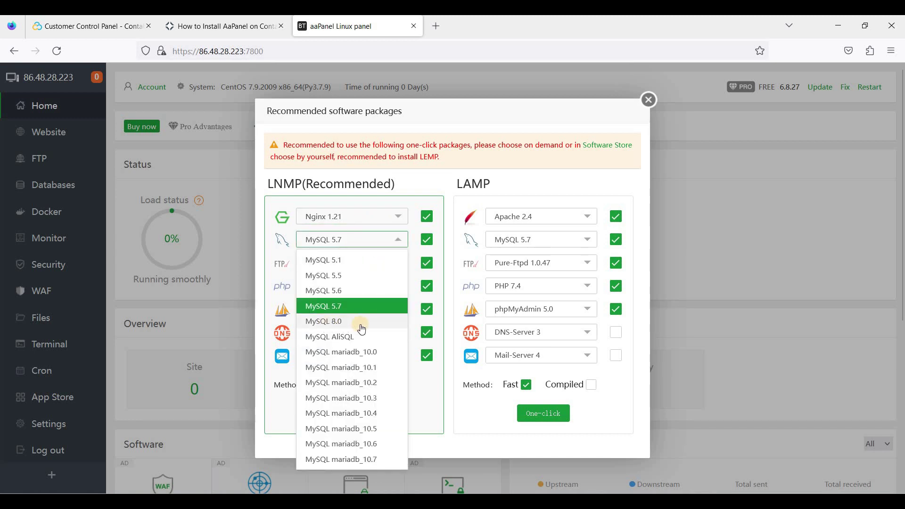
pyautogui.click(344, 325)
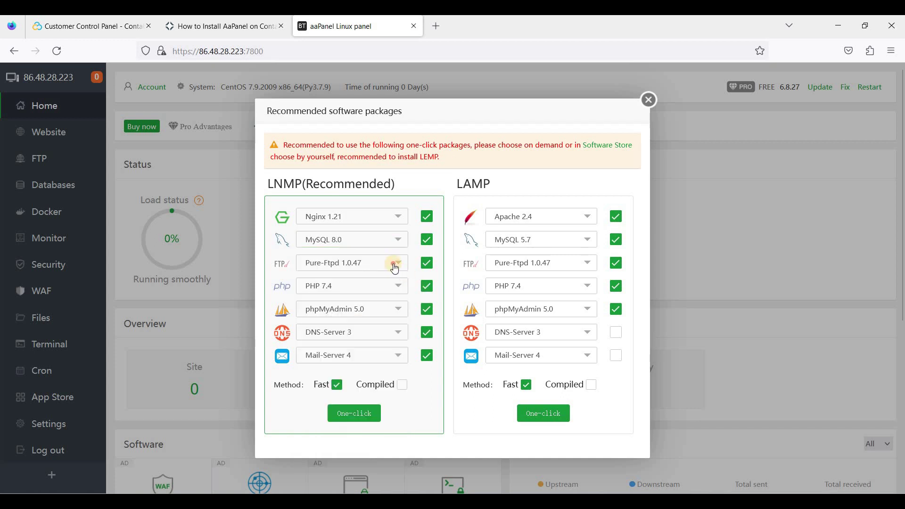
pyautogui.click(395, 265)
pyautogui.click(392, 284)
pyautogui.click(393, 286)
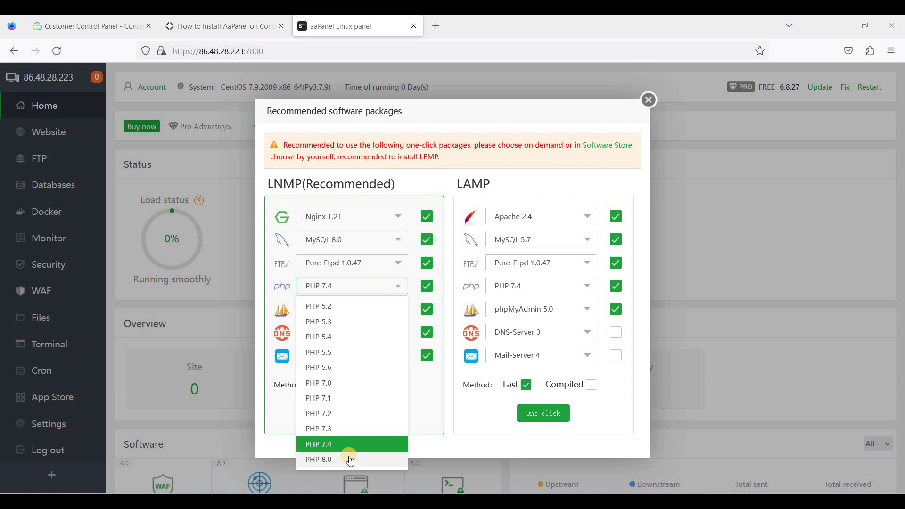
pyautogui.click(325, 459)
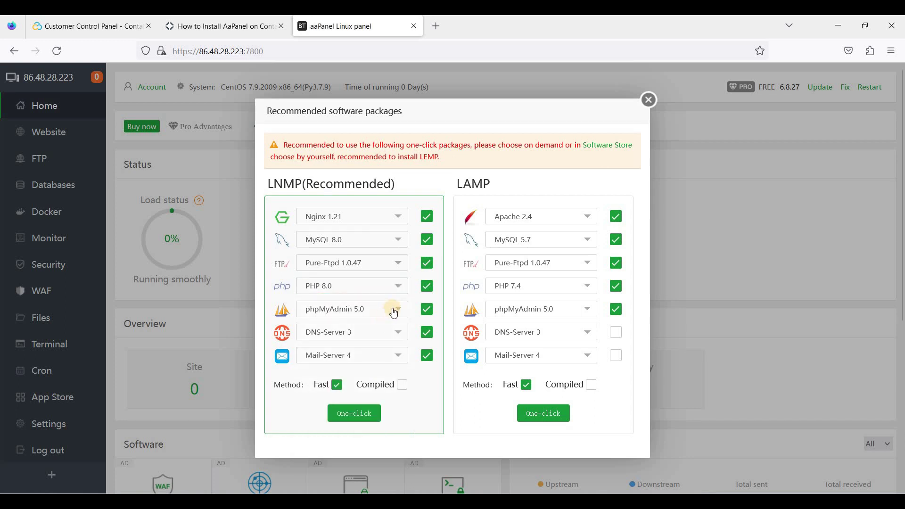
# Step: Keep phpMyAdmin 5.0, DNS-Server 3 and Mail-Server 4 in the LNMP package and start its one-click installation with the Fast method
pyautogui.click(394, 312)
pyautogui.click(394, 313)
pyautogui.click(395, 333)
pyautogui.click(397, 311)
pyautogui.click(397, 309)
pyautogui.click(401, 354)
pyautogui.click(358, 376)
pyautogui.click(358, 422)
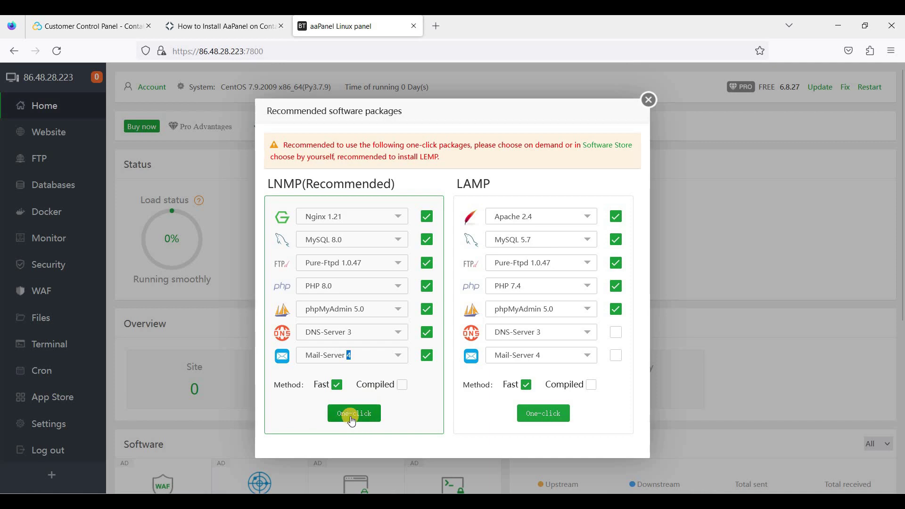
pyautogui.click(379, 425)
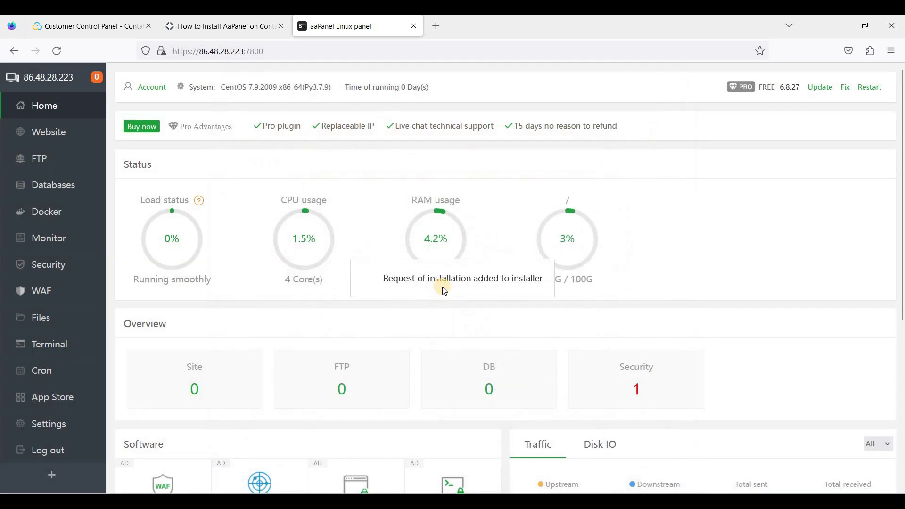
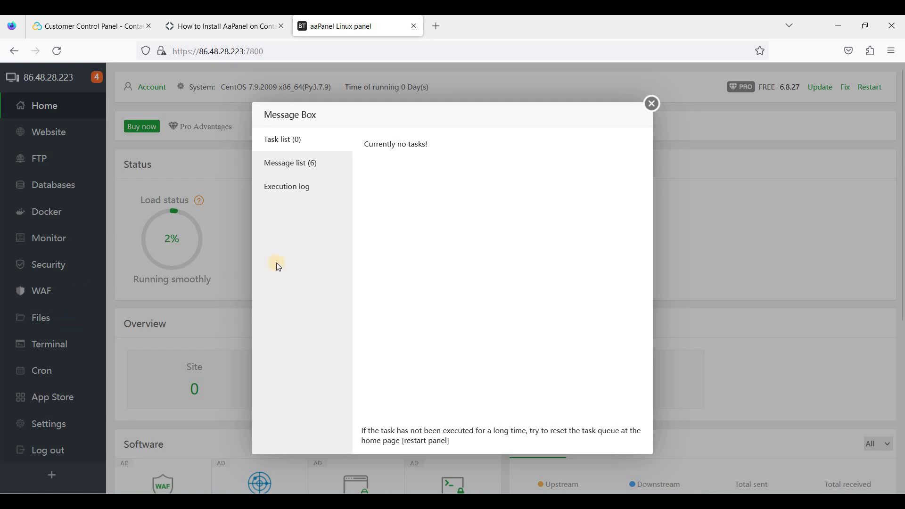
# Step: Close the Message Box and restart the server by running reboot in the SSH terminal
pyautogui.click(657, 106)
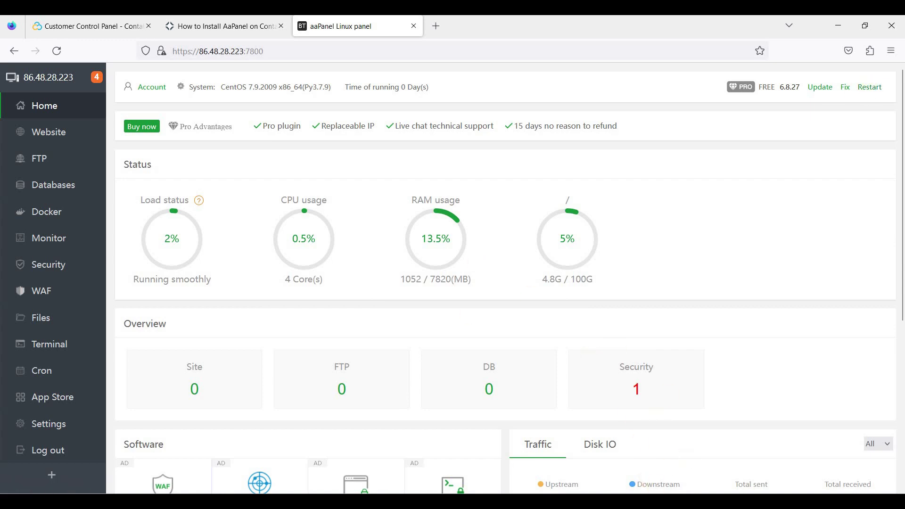
pyautogui.hotkey('alt', 'Tab')
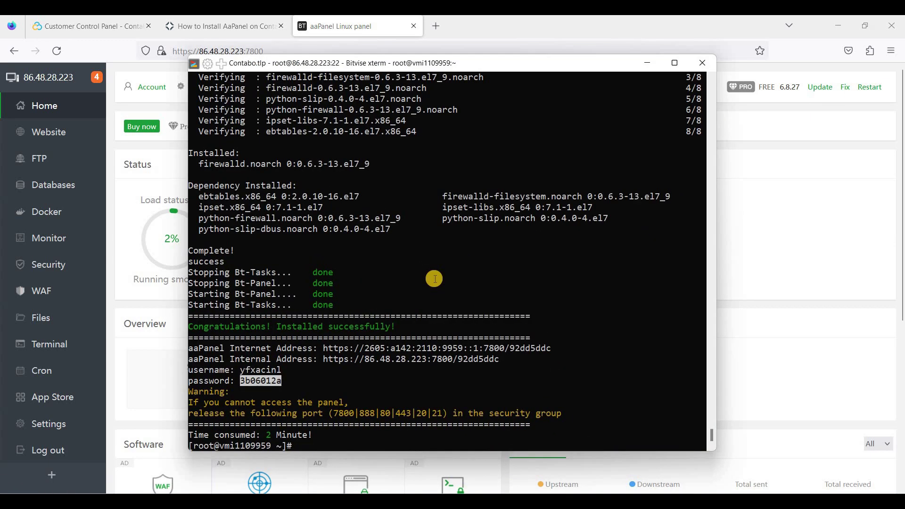
pyautogui.click(382, 406)
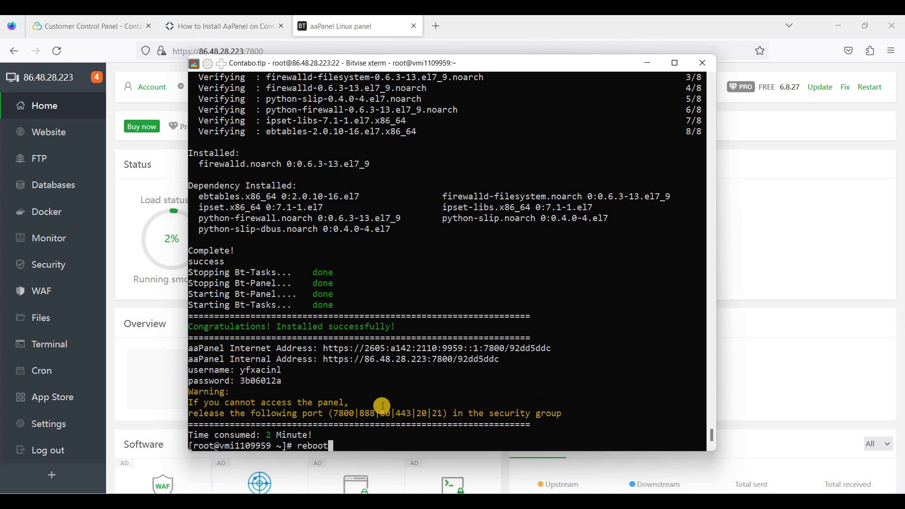
pyautogui.write('reboot')
pyautogui.press('Return')
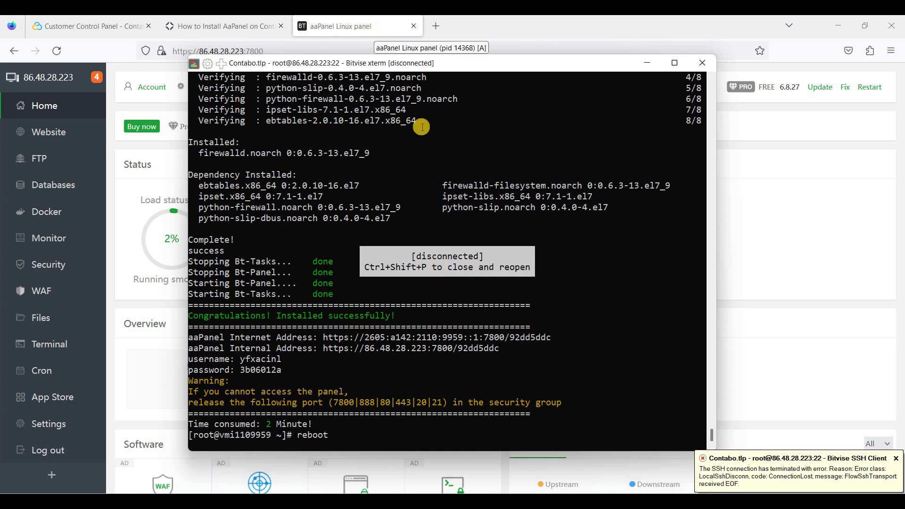
# Step: Close the old aaPanel browser tab, copy the aaPanel internal address from the terminal and open it in a new tab
pyautogui.hotkey('ctrl', 'w')
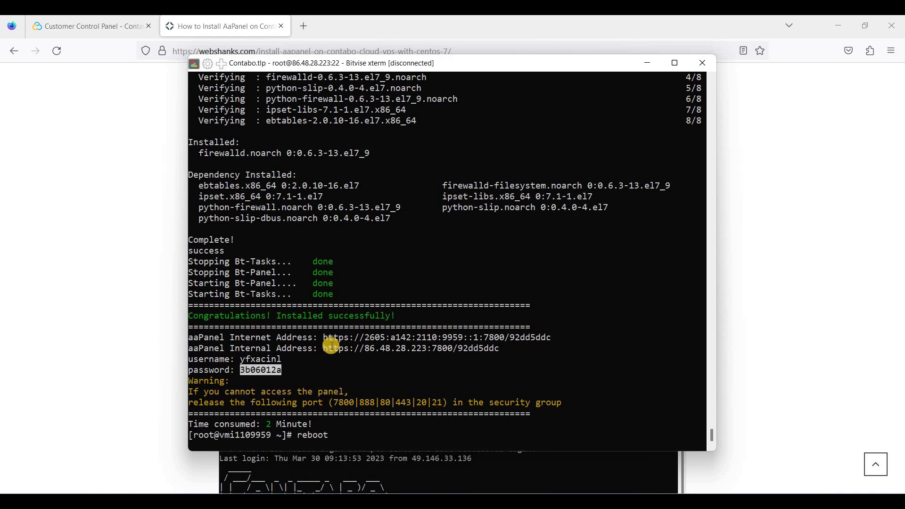
pyautogui.doubleClick(461, 348)
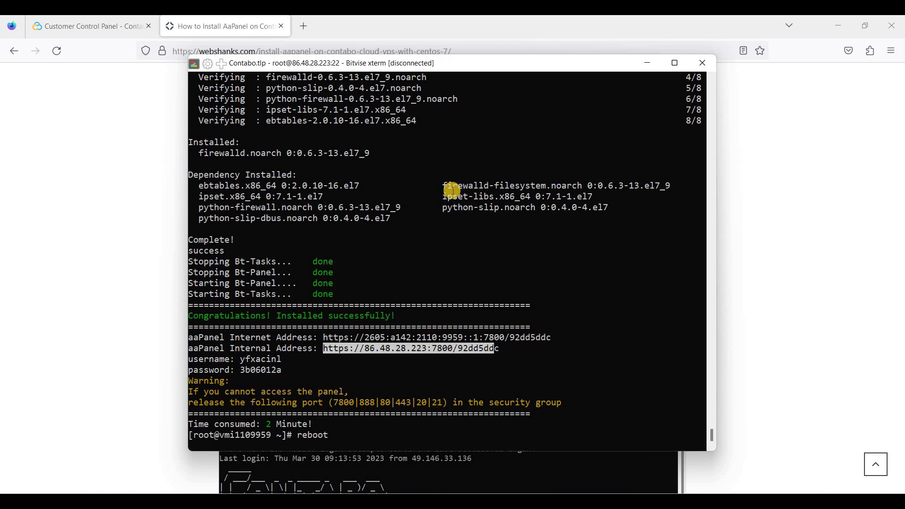
pyautogui.click(302, 26)
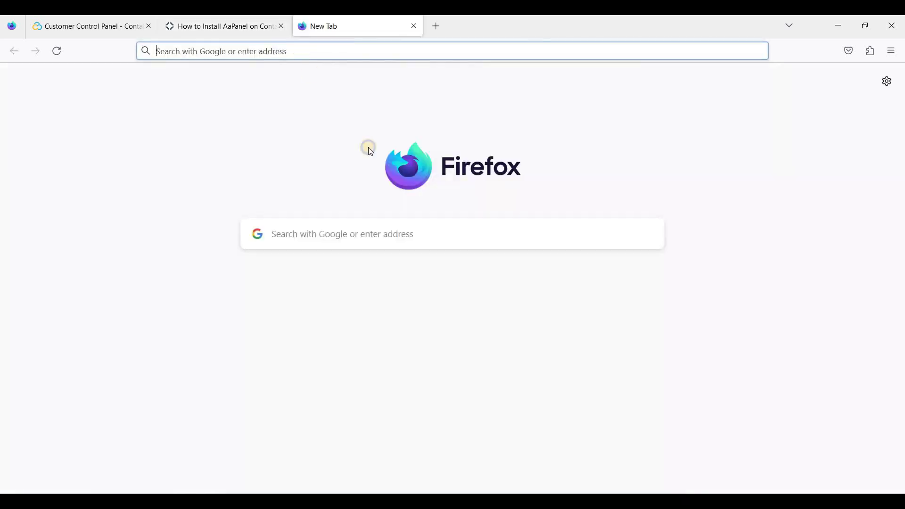
pyautogui.rightClick(300, 51)
pyautogui.press('Return')
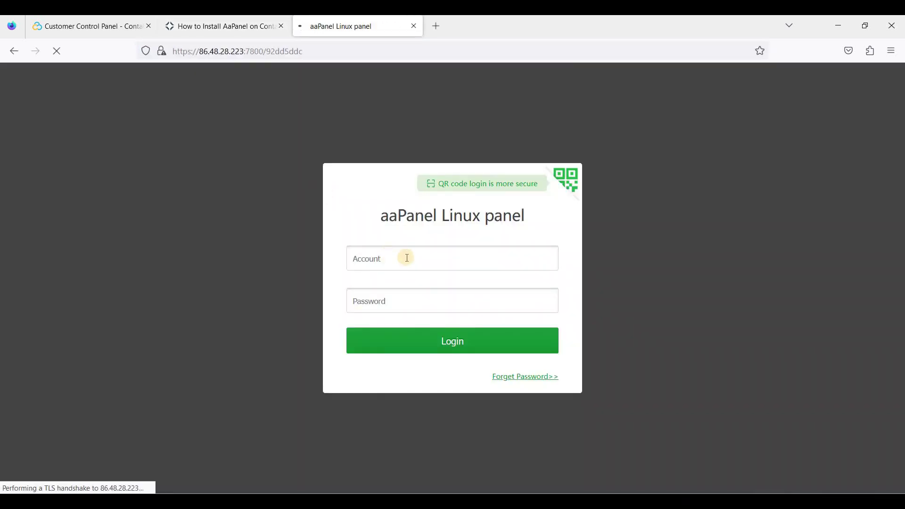
# Step: Copy the aaPanel username from the terminal again and paste it into the reopened login page's Account field
pyautogui.hotkey('alt', 'Tab')
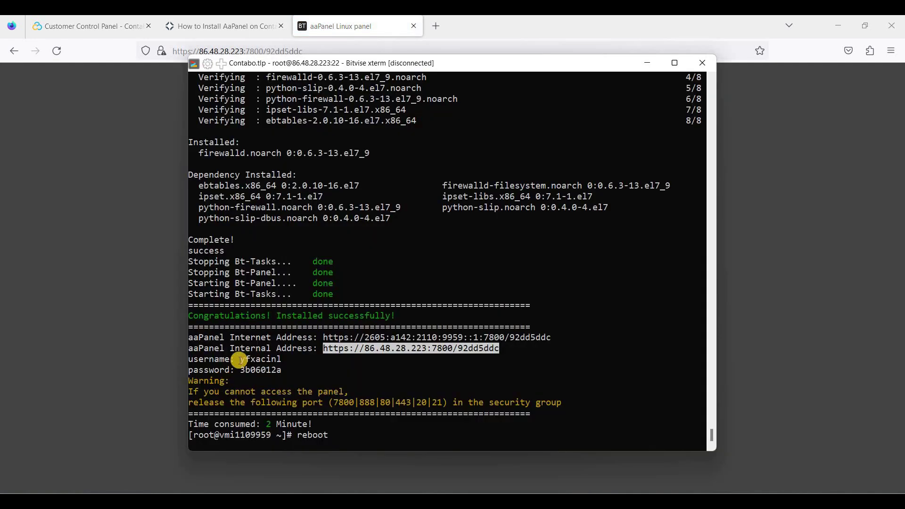
pyautogui.moveTo(241, 361); pyautogui.dragTo(283, 359)
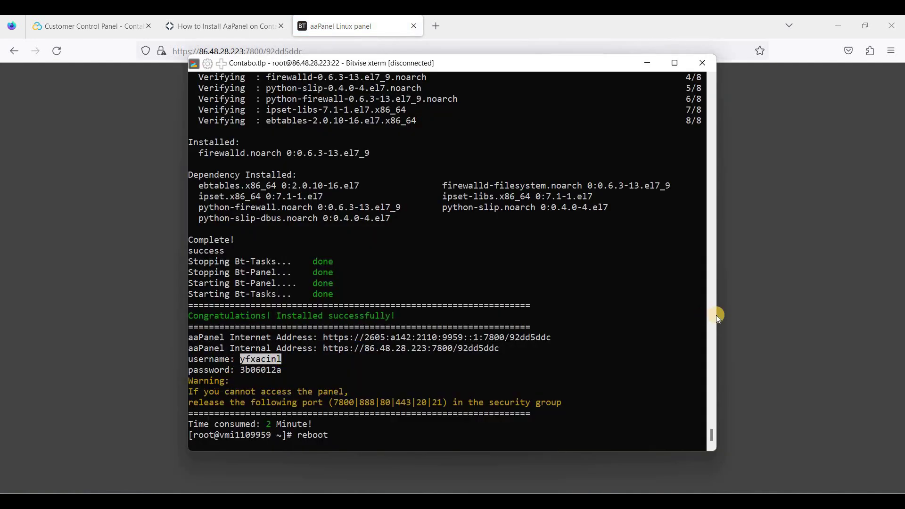
pyautogui.hotkey('alt', 'Tab')
pyautogui.rightClick(414, 266)
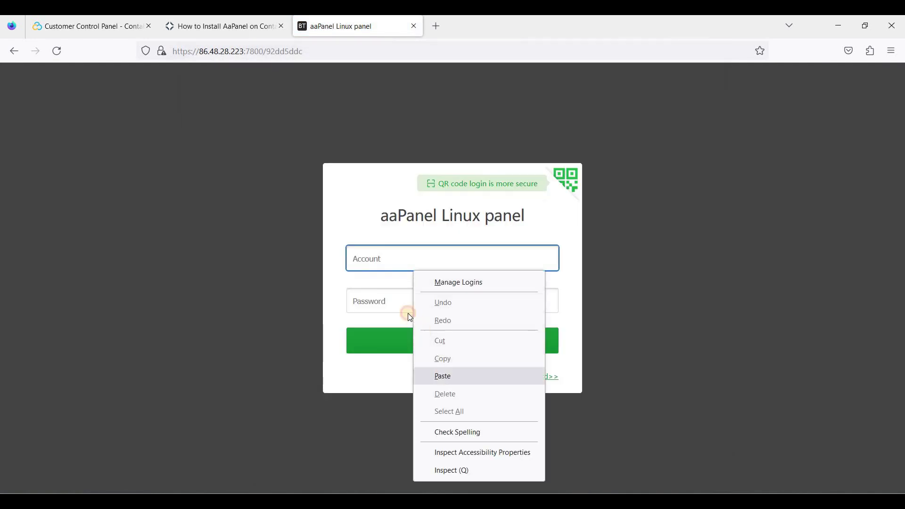
pyautogui.click(443, 374)
pyautogui.press('Tab')
# Step: Paste the terminal's aaPanel password into the Password field, log in to the rebooted server's panel and decline saving the login
pyautogui.hotkey('alt', 'Tab')
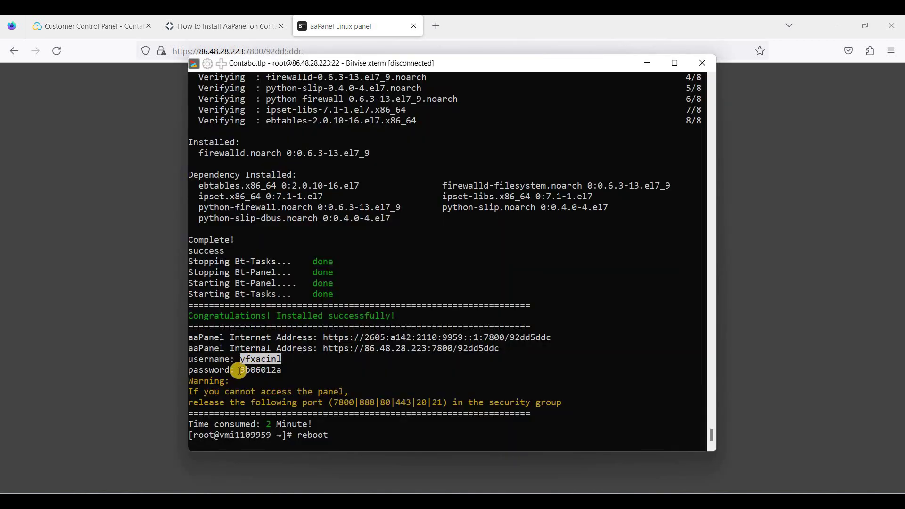
pyautogui.moveTo(241, 371); pyautogui.dragTo(283, 371)
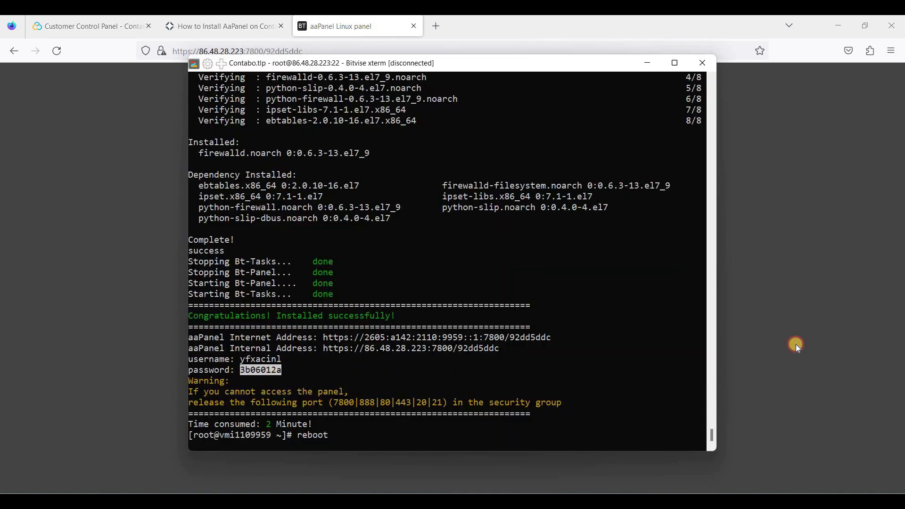
pyautogui.hotkey('alt', 'Tab')
pyautogui.rightClick(421, 306)
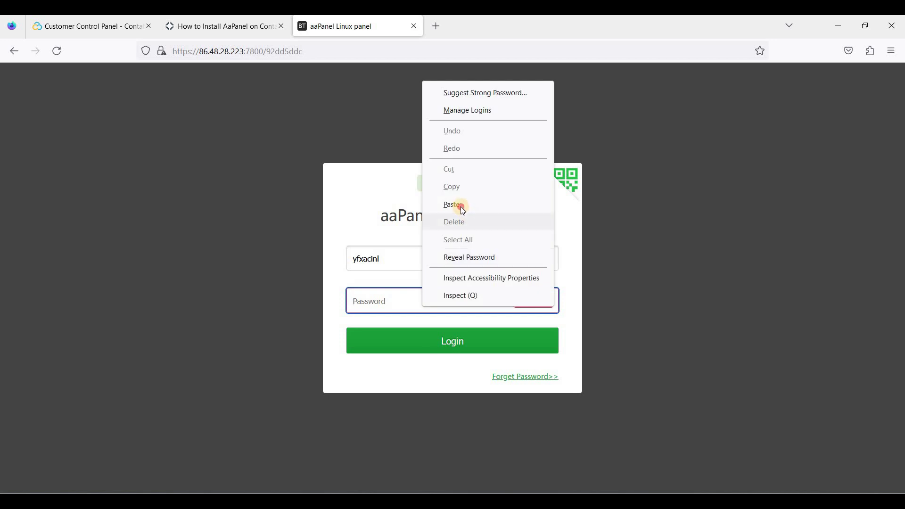
pyautogui.press('p')
pyautogui.click(400, 339)
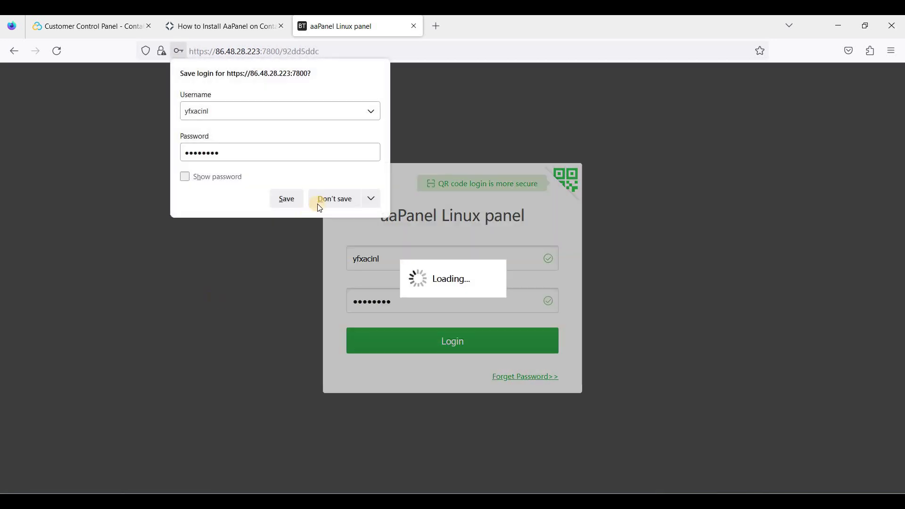
pyautogui.click(333, 199)
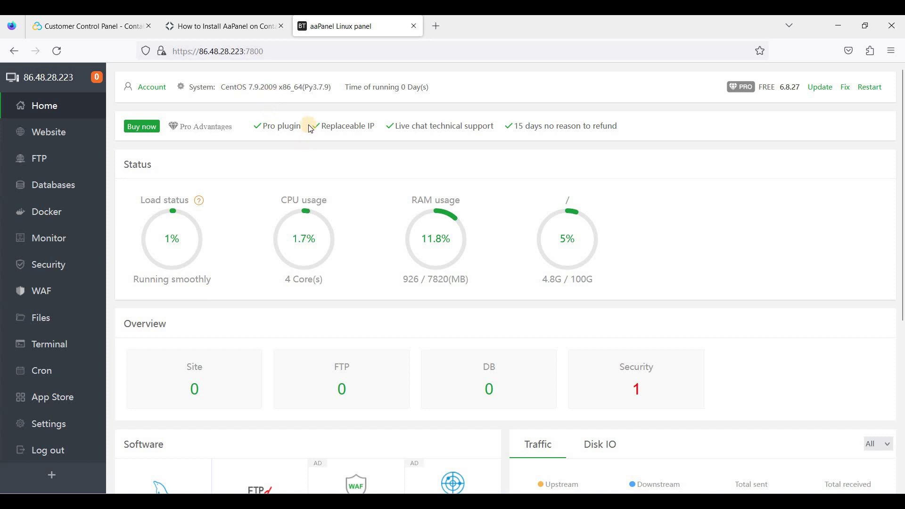
pyautogui.scroll(-3, 900, 259)
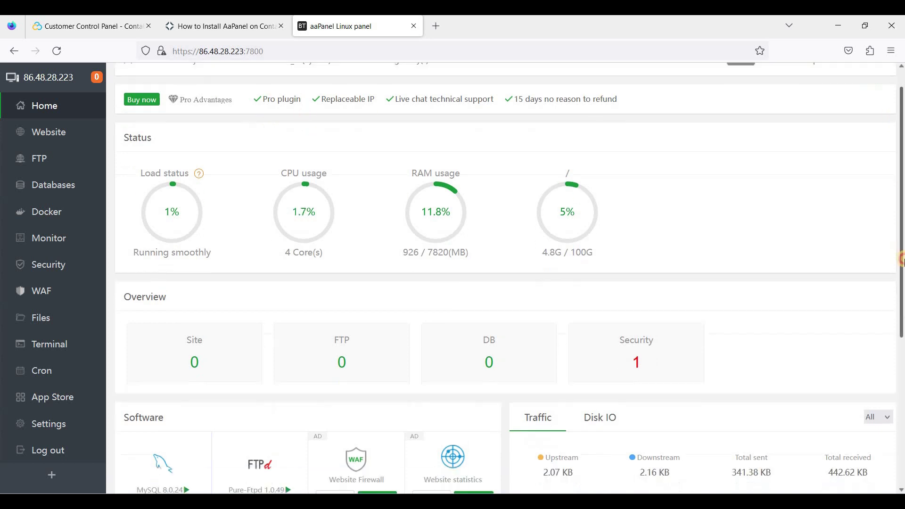
pyautogui.scroll(3, 297, 167)
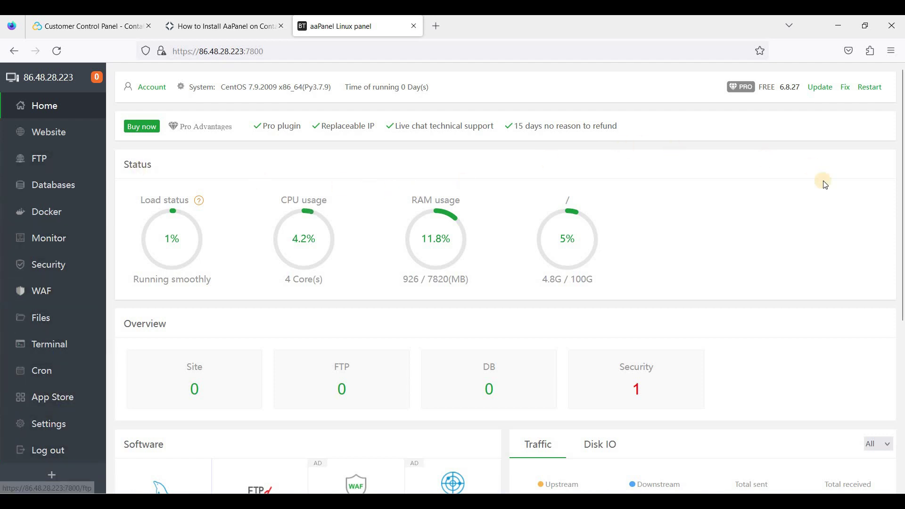
pyautogui.scroll(-3, 897, 191)
pyautogui.scroll(3, 678, 219)
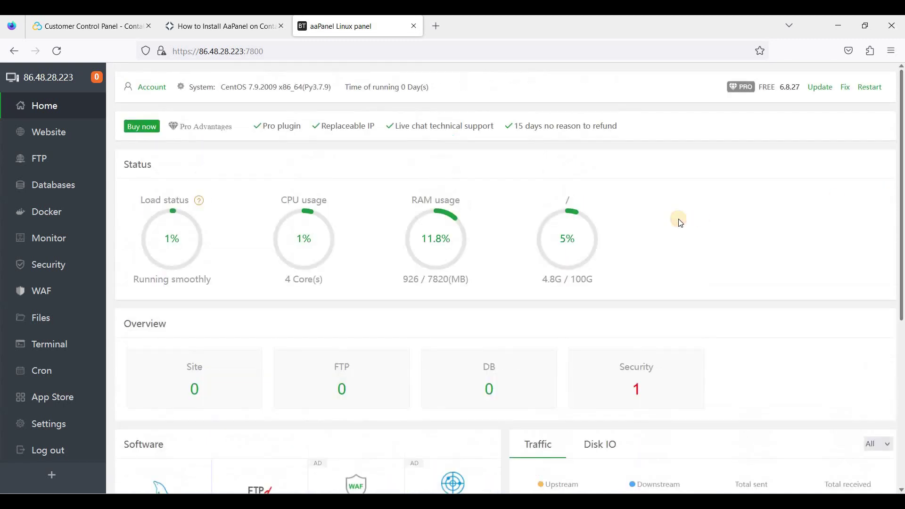